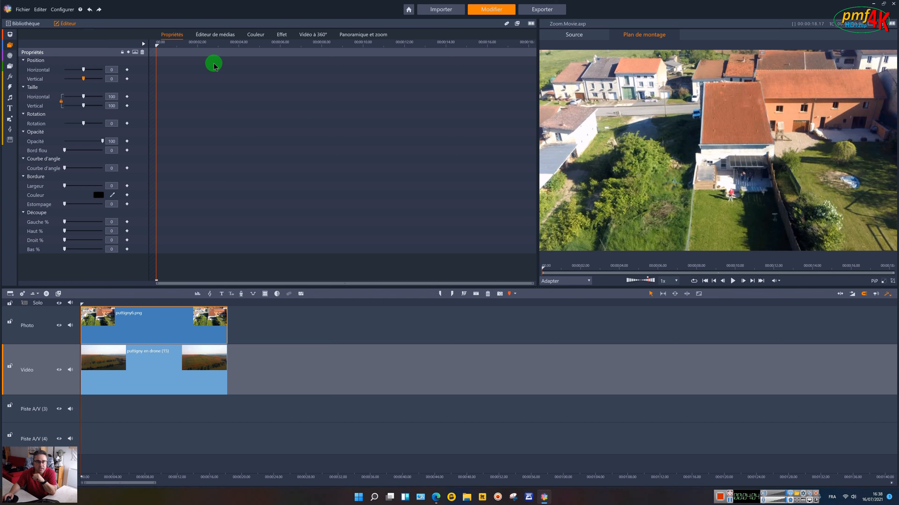
Open the photo clip's pan and zoom settings and tighten the static frame around the house's terrace, to about 70 zoom
{"action": "left_click", "coordinate": [356, 34]}
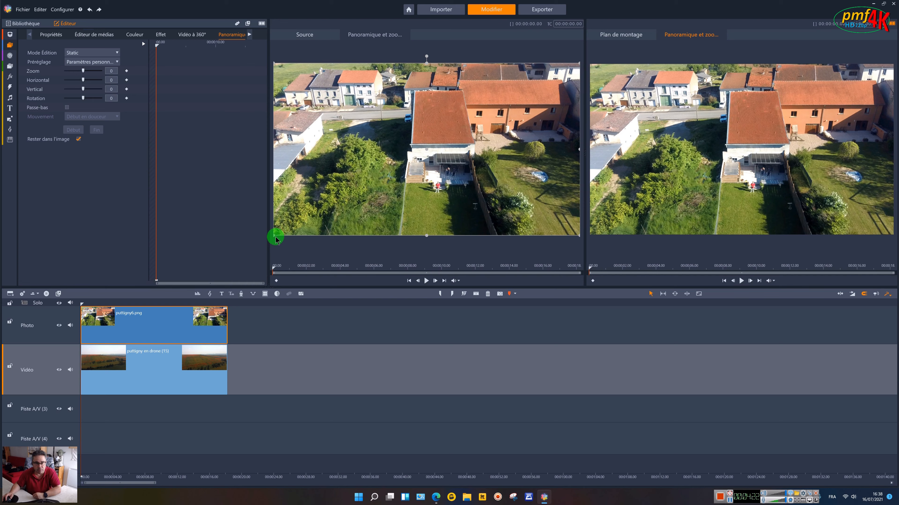
{"action": "left_click_drag", "start_coordinate": [274, 236], "coordinate": [343, 217]}
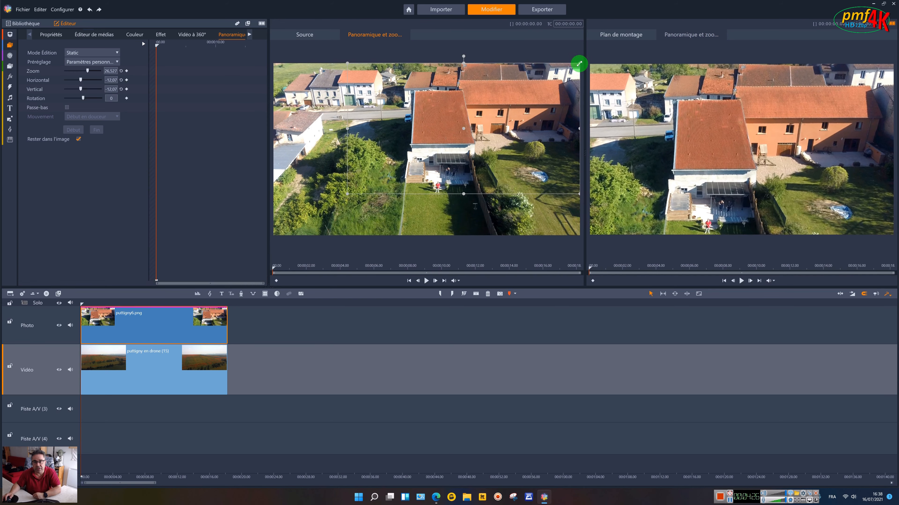
{"action": "left_click_drag", "start_coordinate": [577, 64], "coordinate": [483, 120]}
{"action": "left_click_drag", "start_coordinate": [403, 163], "coordinate": [434, 170]}
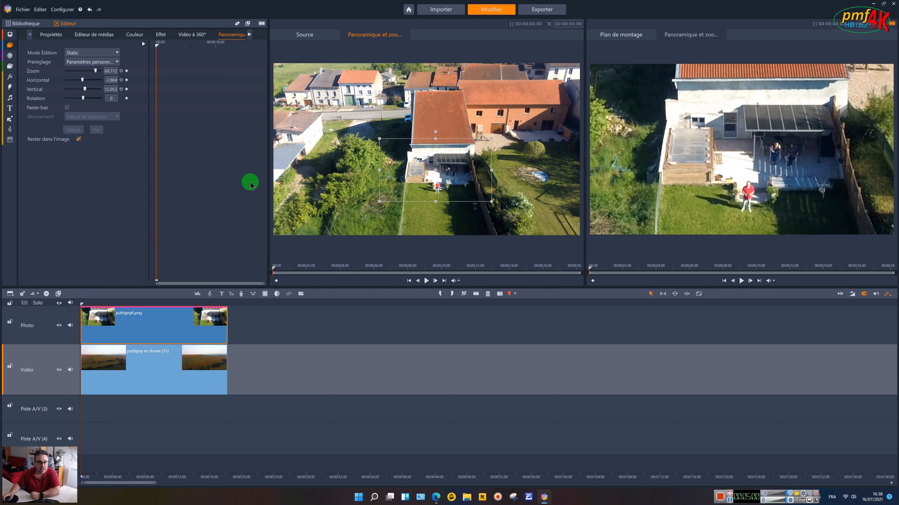
Undo the static reframing of the photo and set its pan and zoom edit mode to Animation
{"action": "left_click", "coordinate": [89, 10]}
{"action": "left_click", "coordinate": [89, 9]}
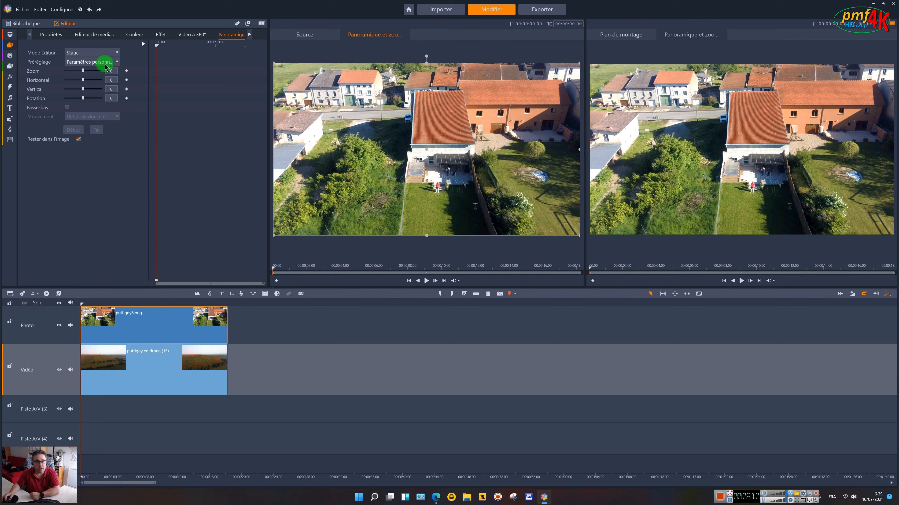
{"action": "left_click", "coordinate": [117, 53]}
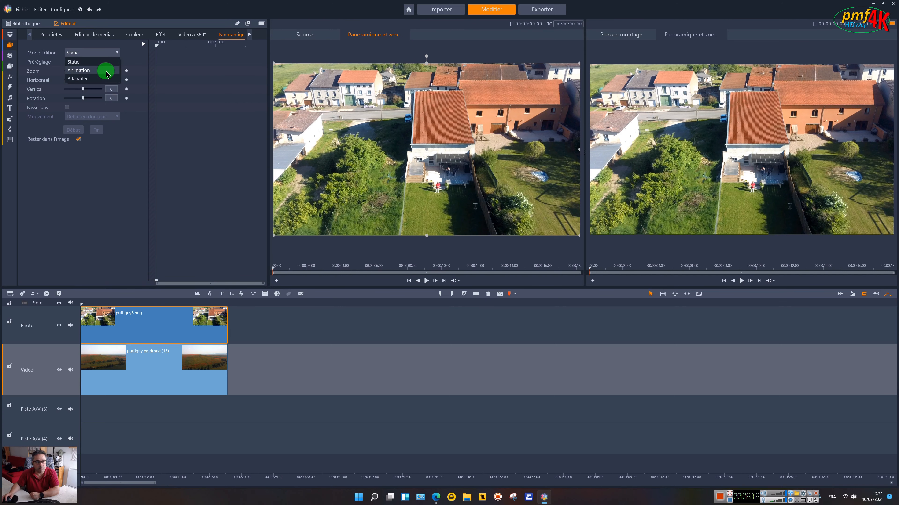
{"action": "left_click", "coordinate": [104, 68]}
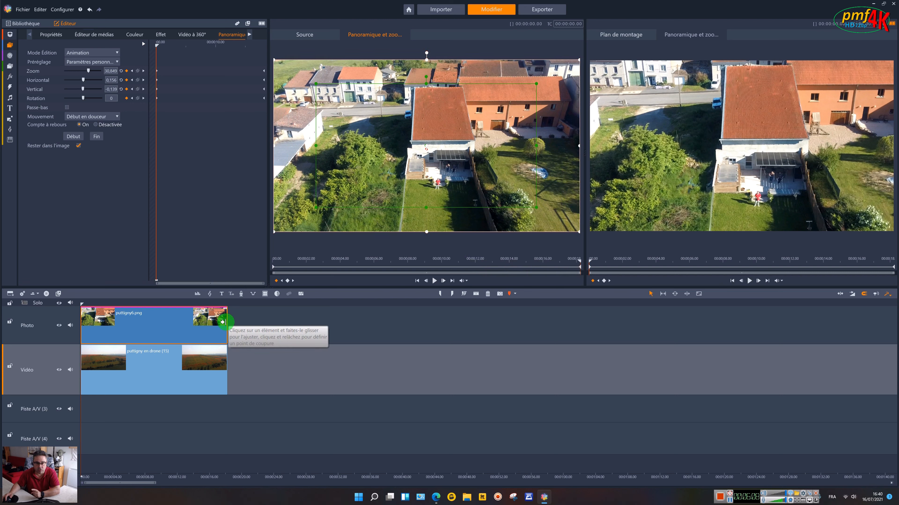
Try shortening the photo clip to about 12 seconds, preview its zoom animation, and undo the trim
{"action": "left_click_drag", "start_coordinate": [223, 322], "coordinate": [175, 324]}
{"action": "left_click", "coordinate": [369, 299]}
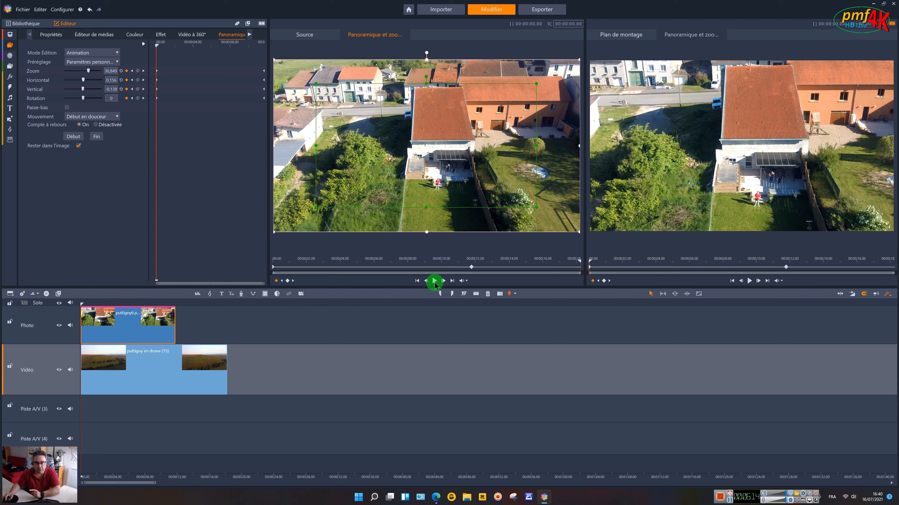
{"action": "left_click", "coordinate": [417, 282]}
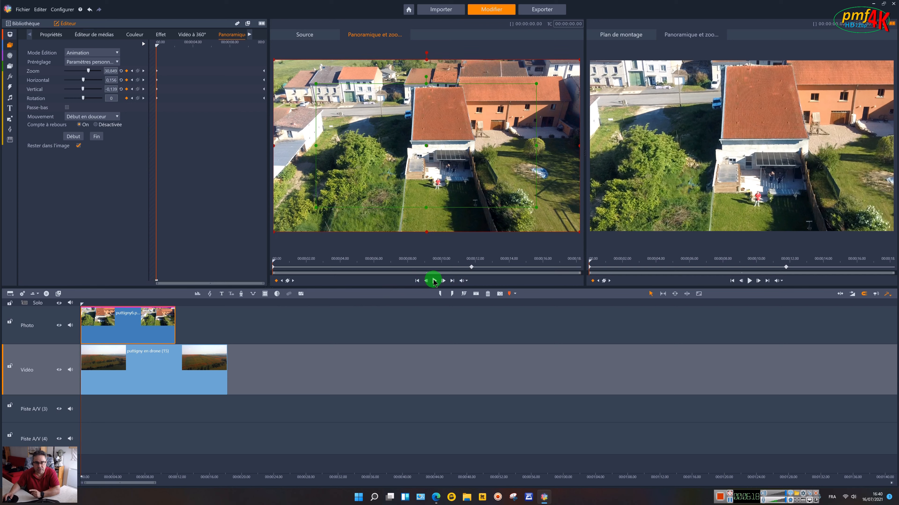
{"action": "left_click", "coordinate": [435, 282]}
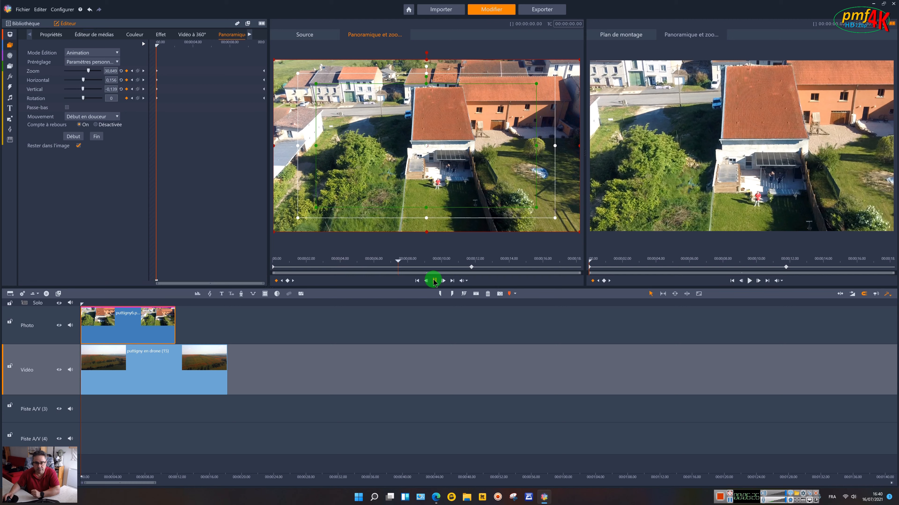
{"action": "left_click", "coordinate": [435, 281]}
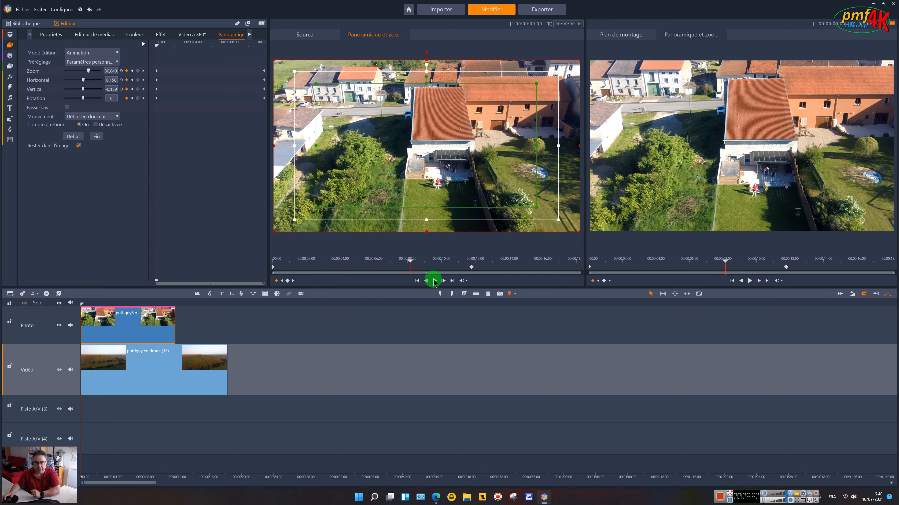
{"action": "left_click", "coordinate": [419, 282]}
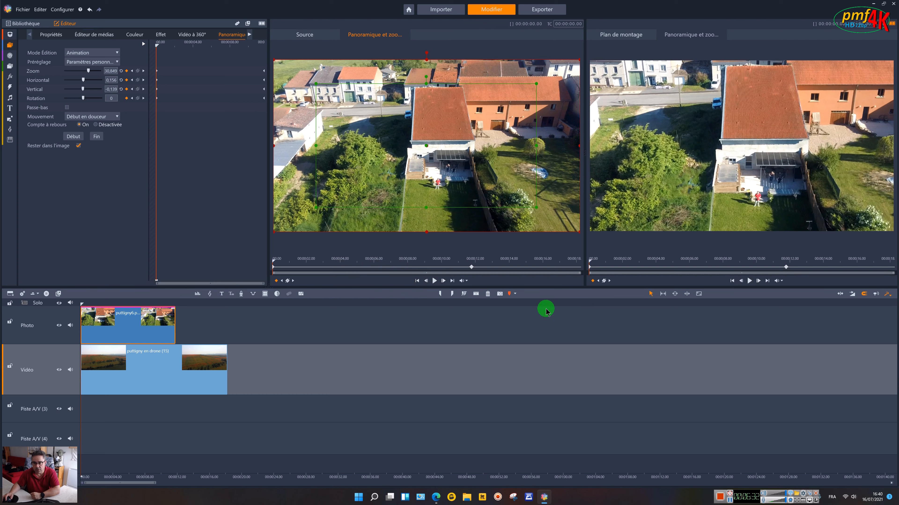
{"action": "left_click", "coordinate": [89, 11]}
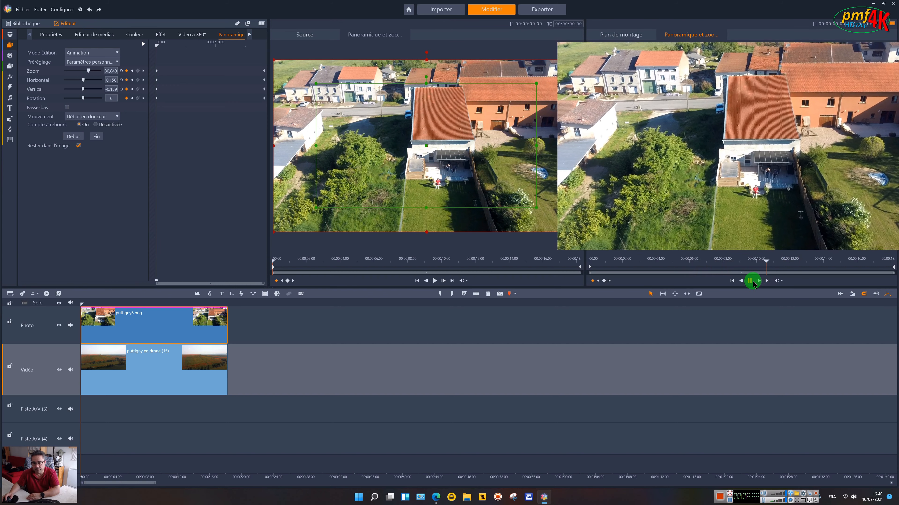
Widen the green start frame to cover the full photo and shrink the red end frame around the house and garden
{"action": "left_click", "coordinate": [732, 280]}
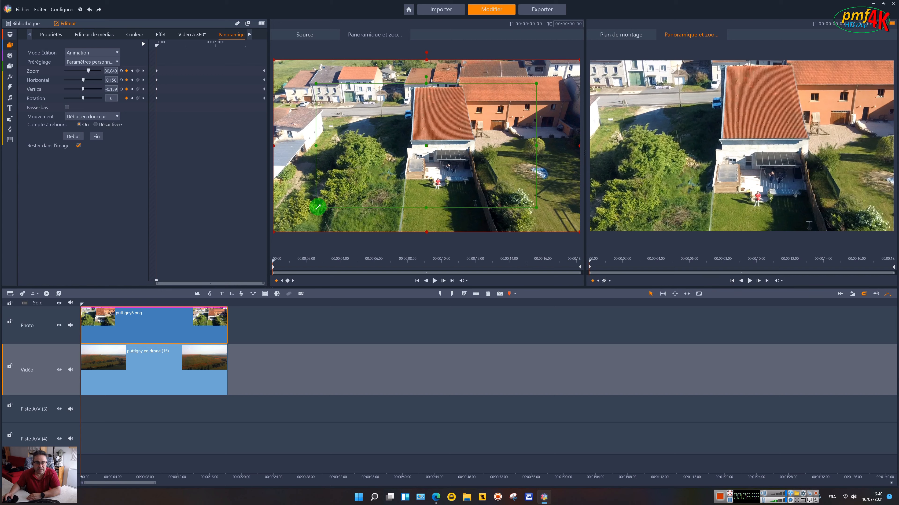
{"action": "mouse_move", "coordinate": [316, 207]}
{"action": "left_mouse_down"}
{"action": "mouse_move", "coordinate": [275, 231]}
{"action": "mouse_move", "coordinate": [324, 203]}
{"action": "left_mouse_up"}
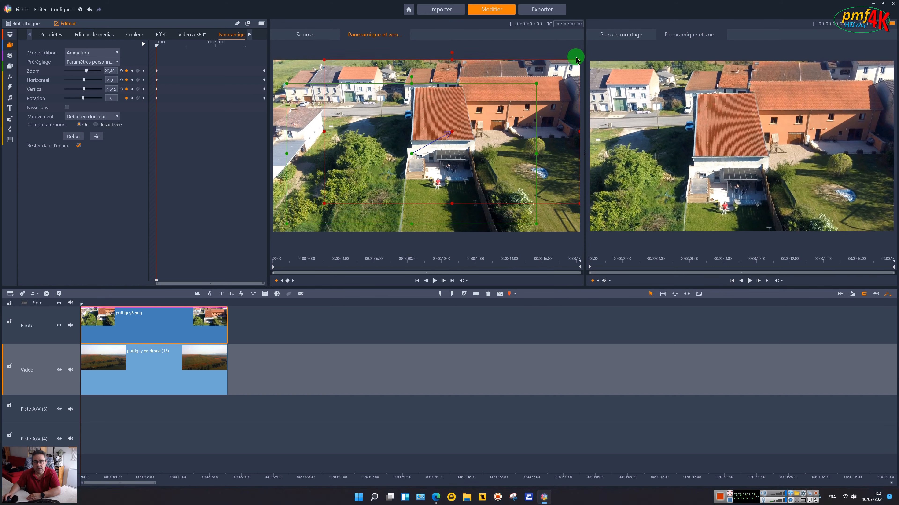
{"action": "mouse_move", "coordinate": [577, 59]}
{"action": "left_mouse_down"}
{"action": "mouse_move", "coordinate": [518, 100]}
{"action": "mouse_move", "coordinate": [569, 64]}
{"action": "left_mouse_up"}
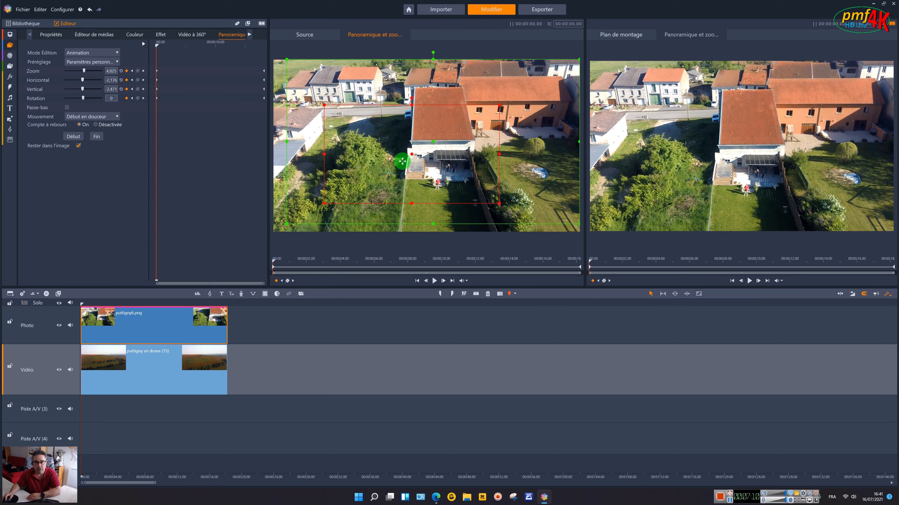
{"action": "left_click_drag", "start_coordinate": [288, 226], "coordinate": [298, 192]}
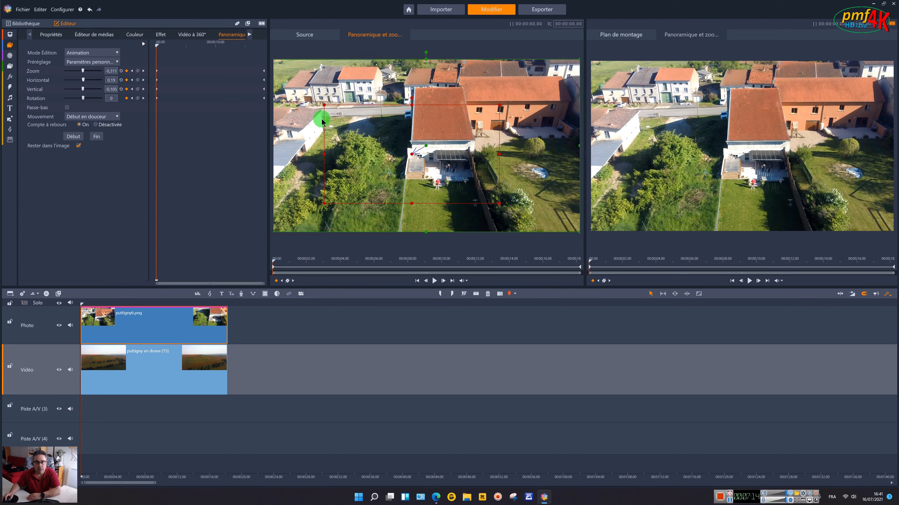
Tighten the photo's red end frame around the terrace behind the house and preview the zoom animation
{"action": "left_click_drag", "start_coordinate": [324, 105], "coordinate": [399, 144]}
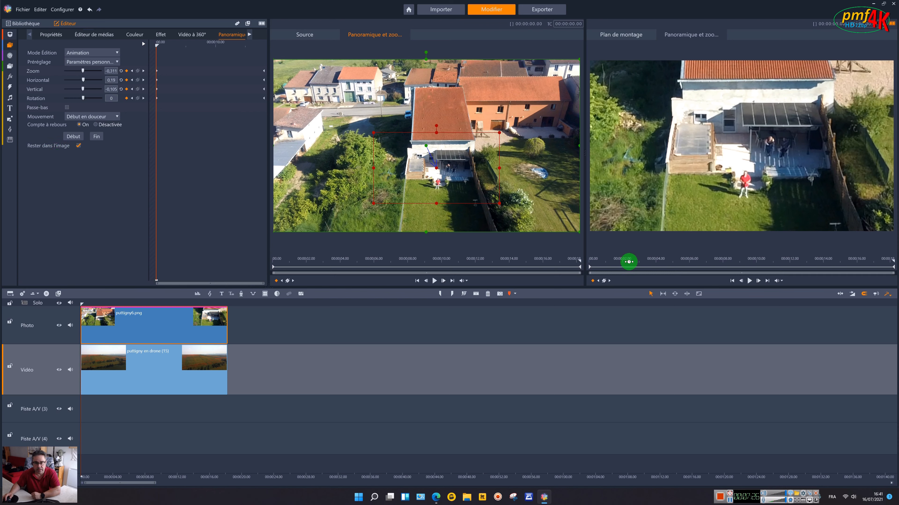
{"action": "left_click", "coordinate": [749, 282]}
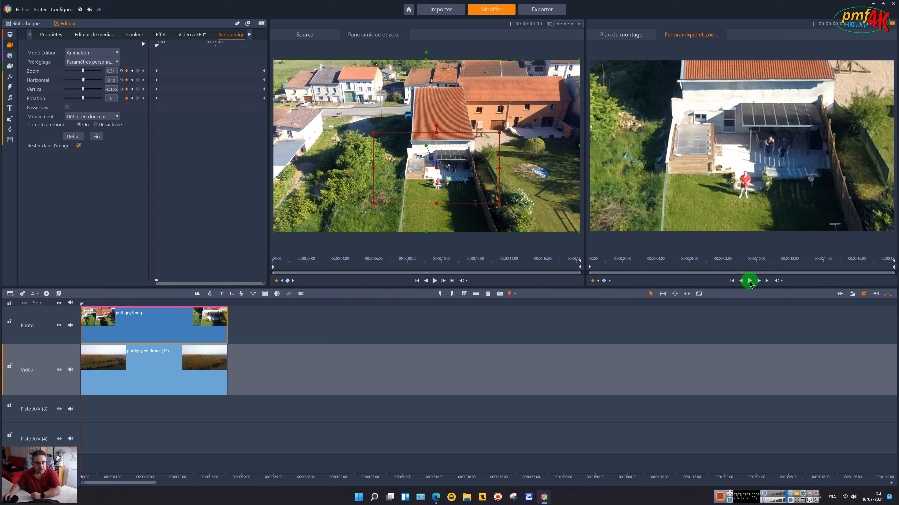
{"action": "left_click", "coordinate": [435, 282]}
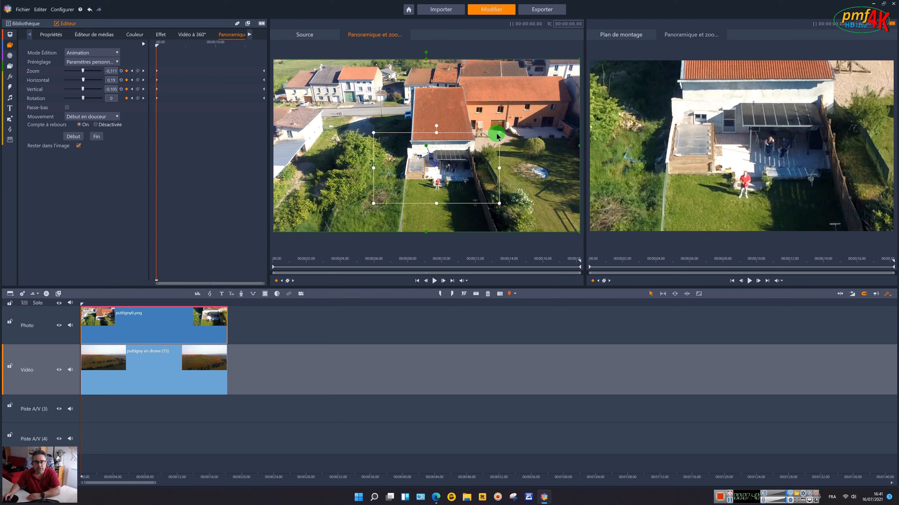
Try enlarging the photo's end frame from two opposite corners, and undo both resizes
{"action": "left_click_drag", "start_coordinate": [499, 133], "coordinate": [518, 122]}
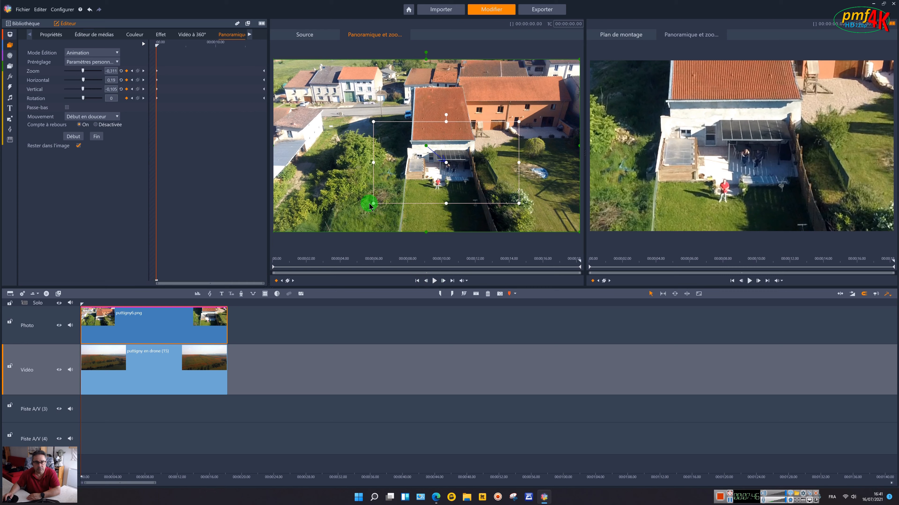
{"action": "left_click_drag", "start_coordinate": [372, 203], "coordinate": [361, 208]}
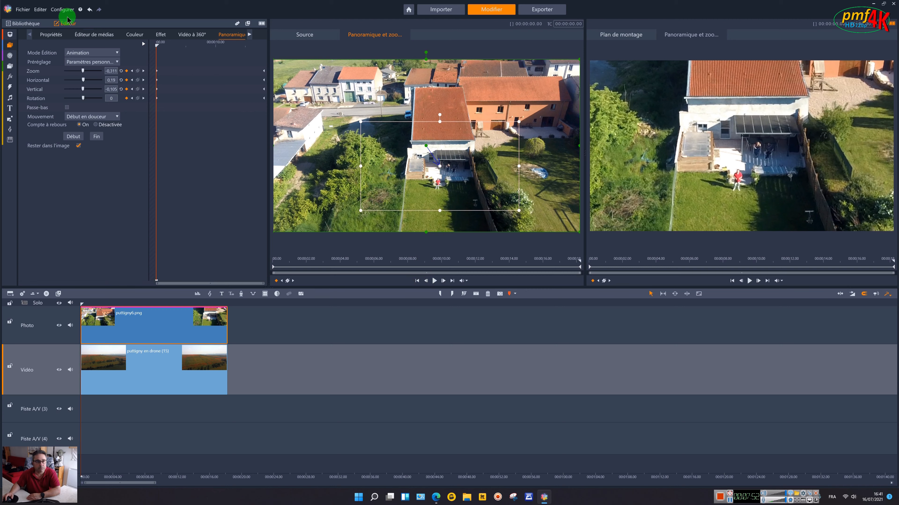
{"action": "left_click", "coordinate": [89, 13]}
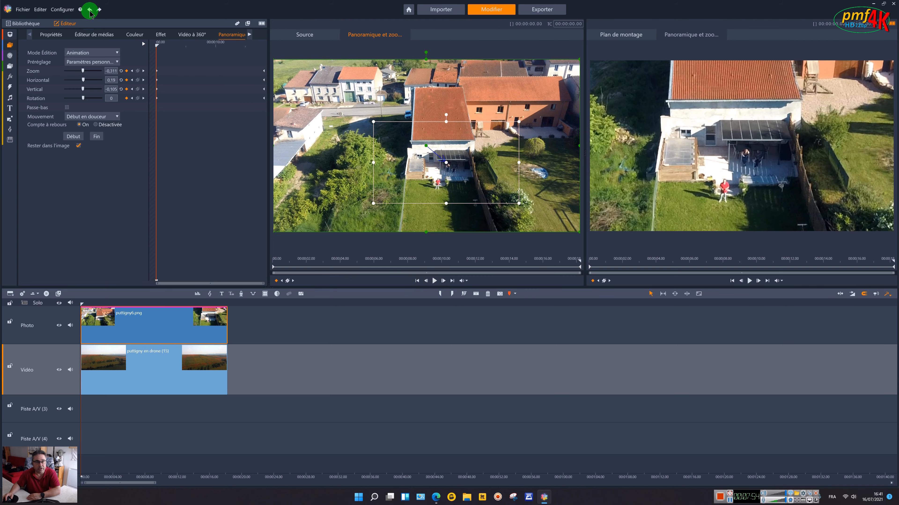
{"action": "left_click", "coordinate": [90, 13]}
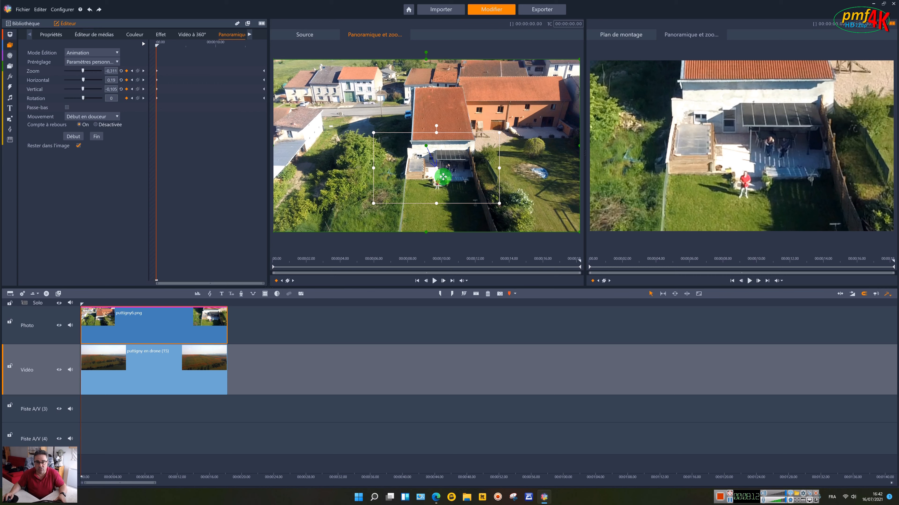
Shift the photo's end frame slightly upward over the house and terrace
{"action": "left_click_drag", "start_coordinate": [436, 170], "coordinate": [437, 163]}
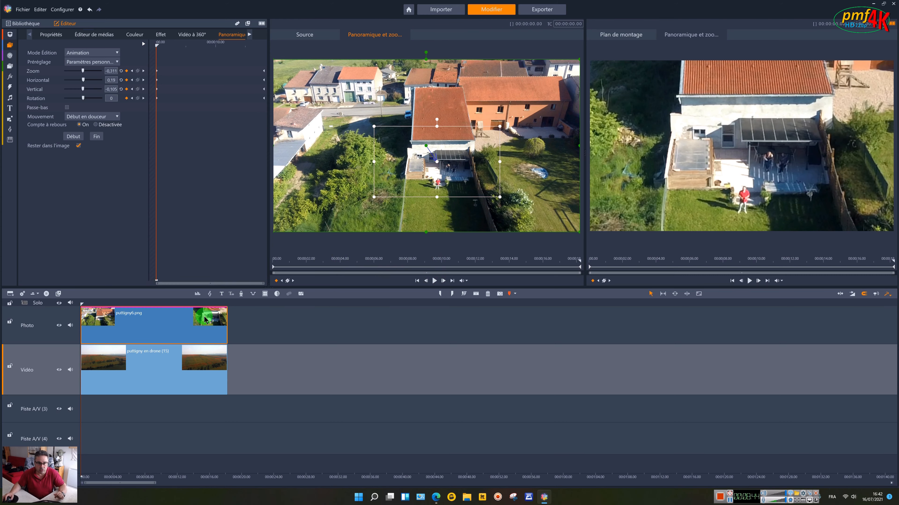
Delete the photo clip from the Photo track and set the drone video clip's pan and zoom edit mode to Animation
{"action": "key", "text": "Delete"}
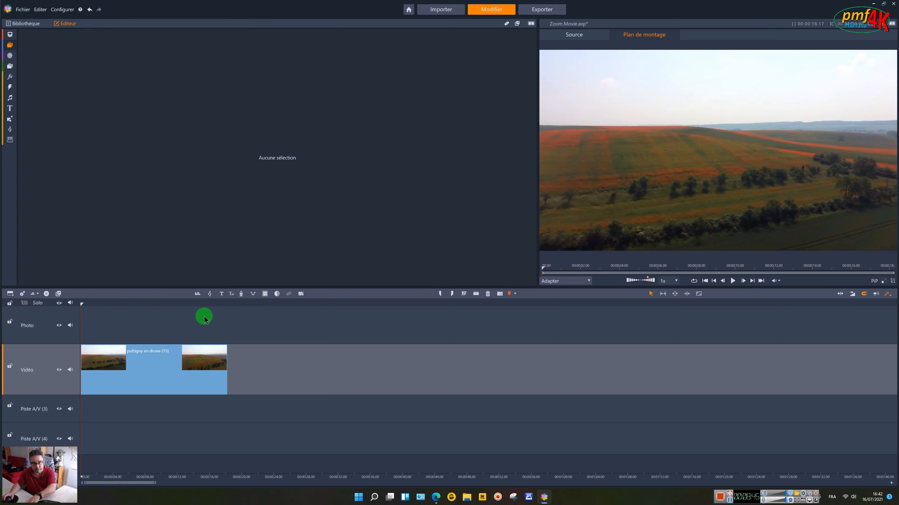
{"action": "left_click", "coordinate": [146, 385]}
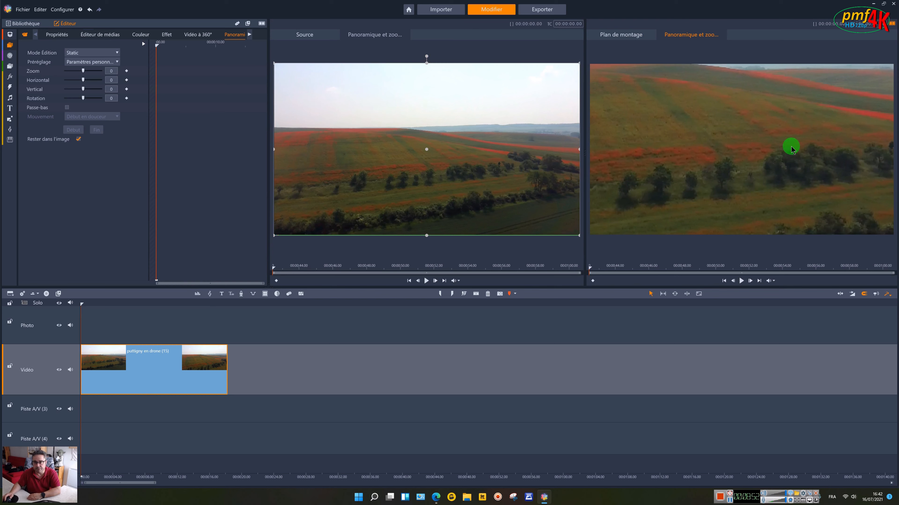
{"action": "left_click", "coordinate": [114, 52]}
{"action": "left_click", "coordinate": [100, 74]}
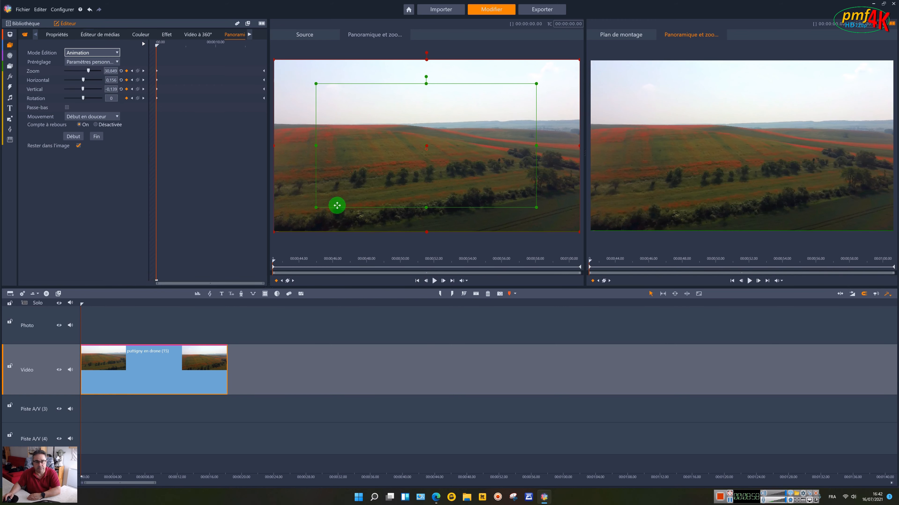
Adjust the drone video's green start frame to cover nearly the whole picture, at a zoom of about 8
{"action": "left_click_drag", "start_coordinate": [316, 208], "coordinate": [343, 193]}
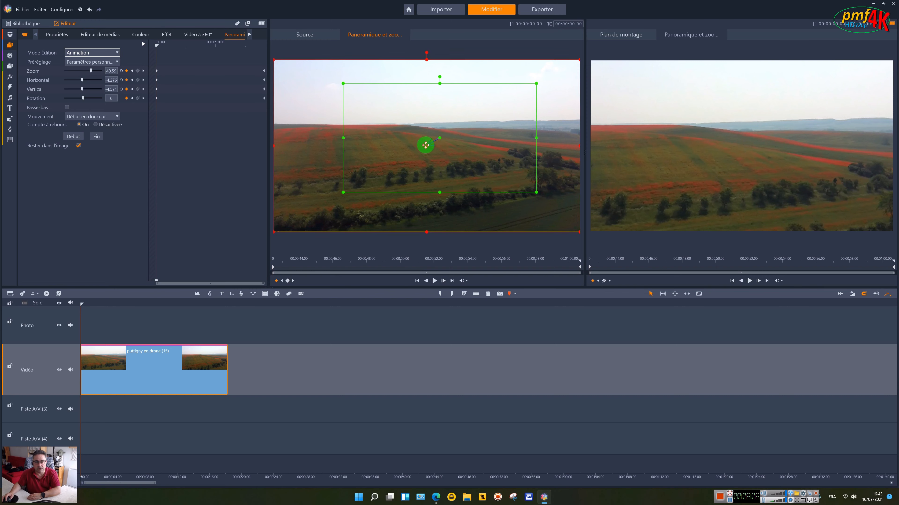
{"action": "key", "text": "End"}
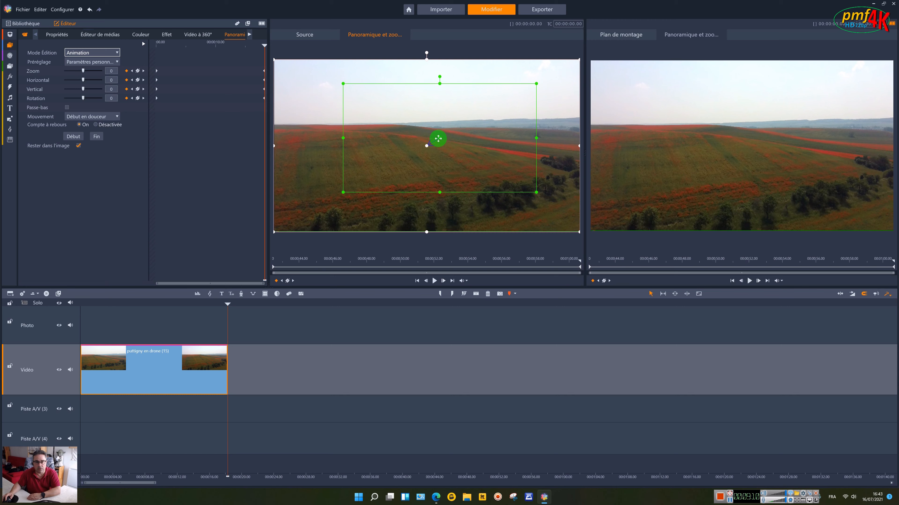
{"action": "key", "text": "Home"}
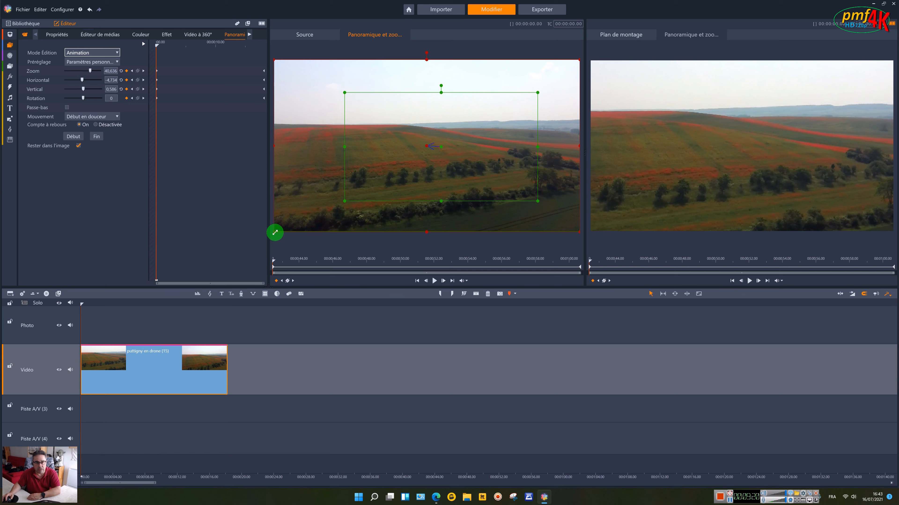
{"action": "left_click_drag", "start_coordinate": [275, 233], "coordinate": [293, 212]}
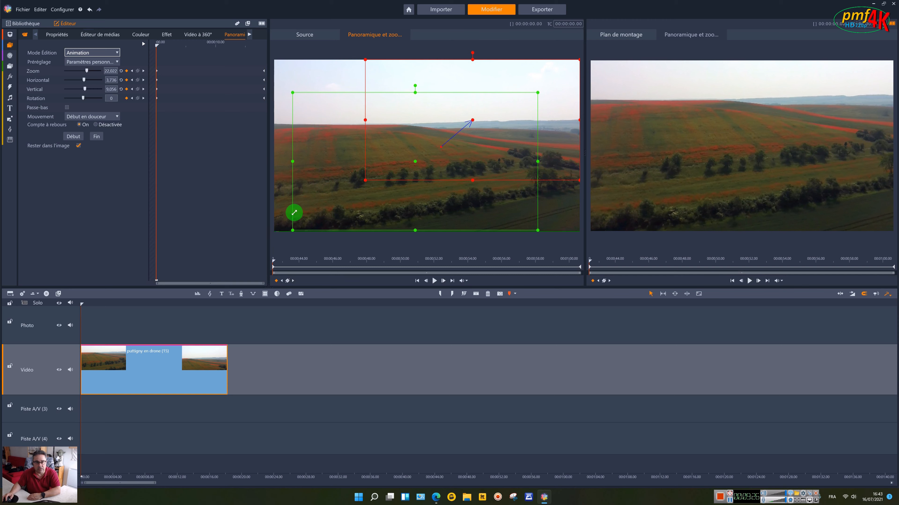
{"action": "left_click_drag", "start_coordinate": [538, 93], "coordinate": [559, 73]}
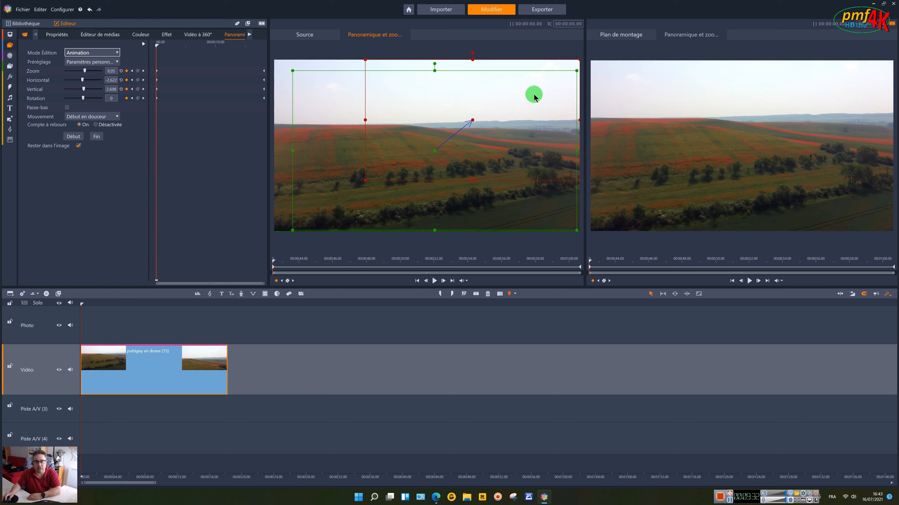
Shrink the red end frame onto the poppy-covered hill at a zoom of about 54 and preview the animation from the start
{"action": "left_click_drag", "start_coordinate": [578, 59], "coordinate": [533, 101]}
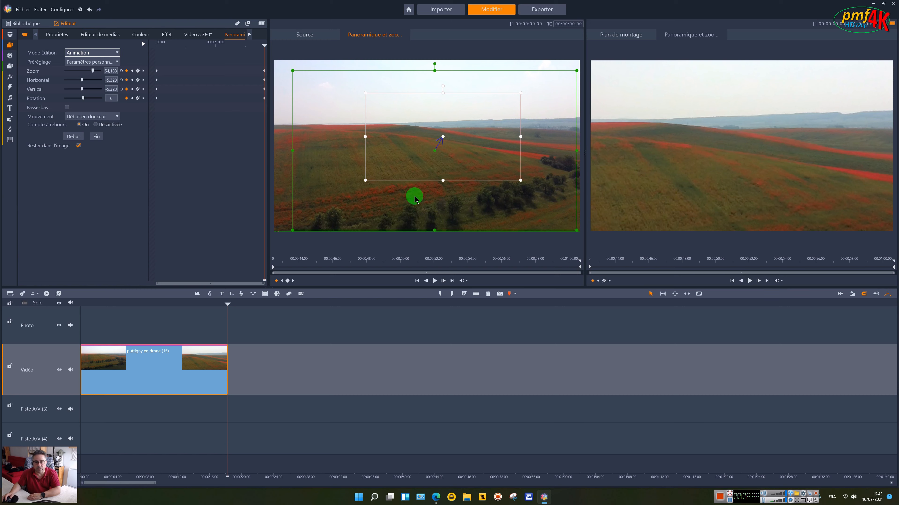
{"action": "left_click", "coordinate": [416, 281]}
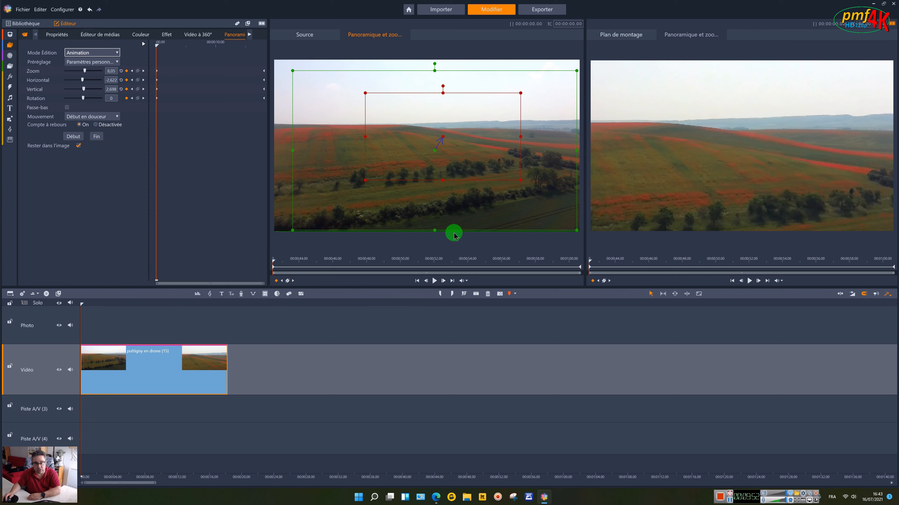
{"action": "left_click", "coordinate": [435, 281]}
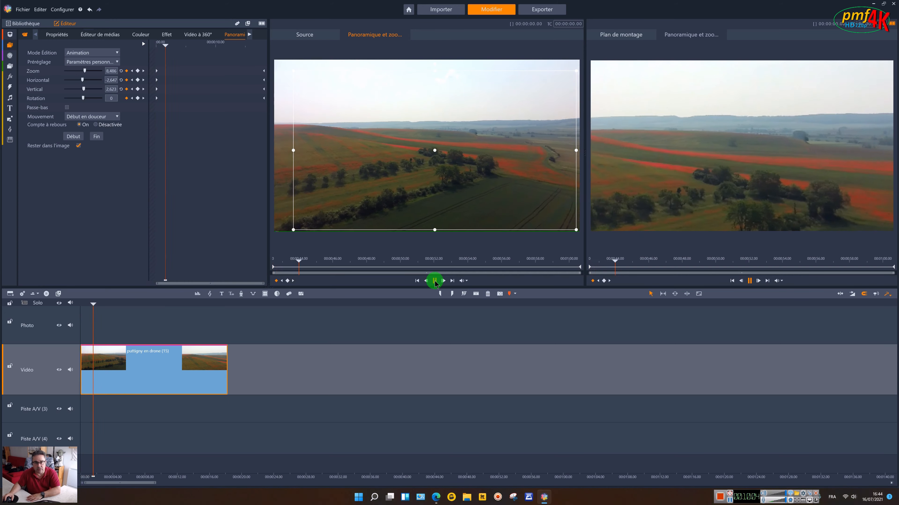